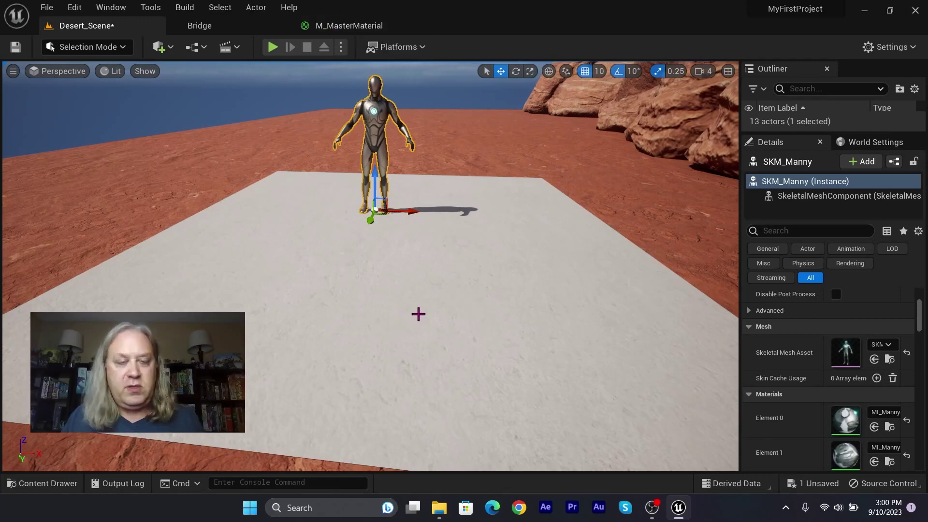
- Open the Content Drawer to list the MyStuff folder's nine assets
key("ctrl+space")
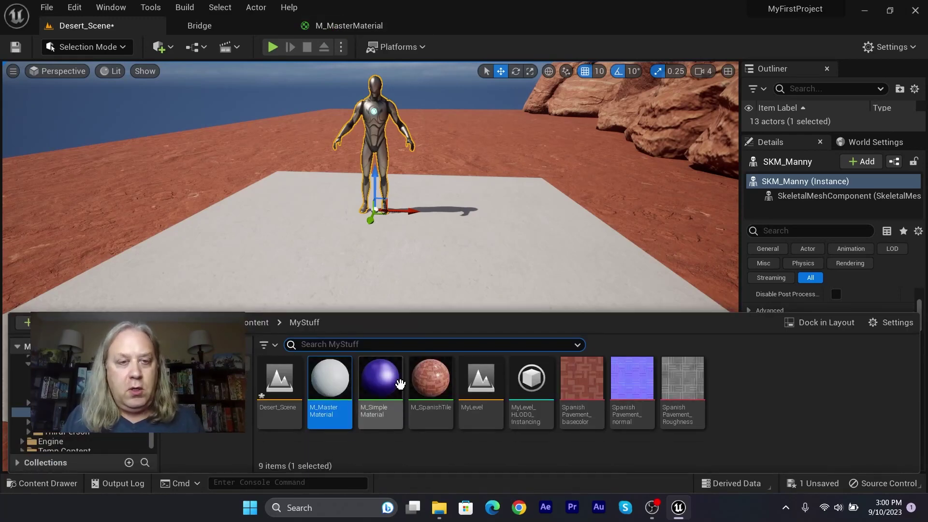
- Create a material instance of M_MasterMaterial named M_Grass
right_click(327, 392)
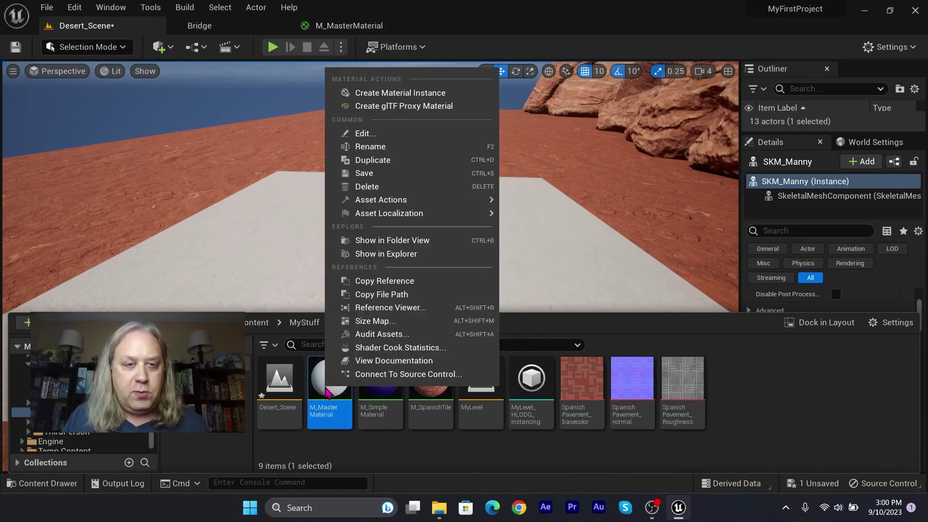
left_click(461, 96)
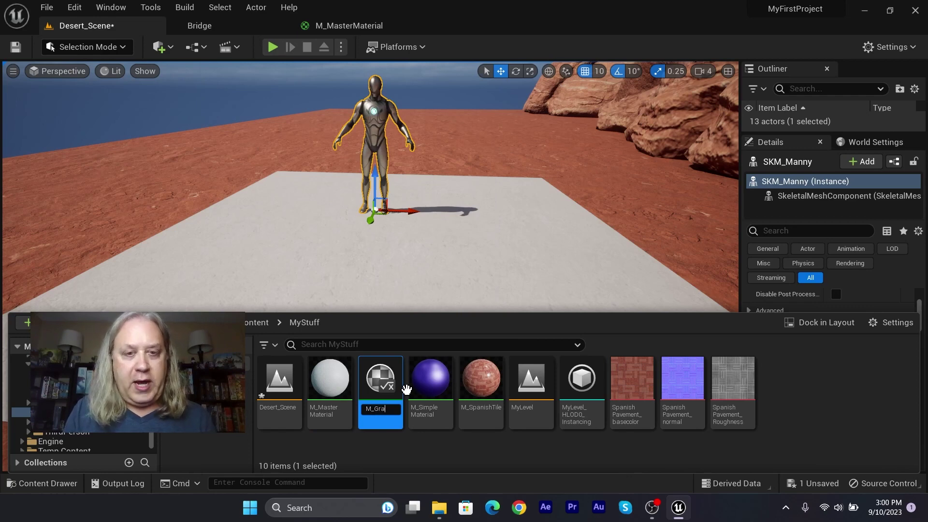
type("M_Grass")
key("Return")
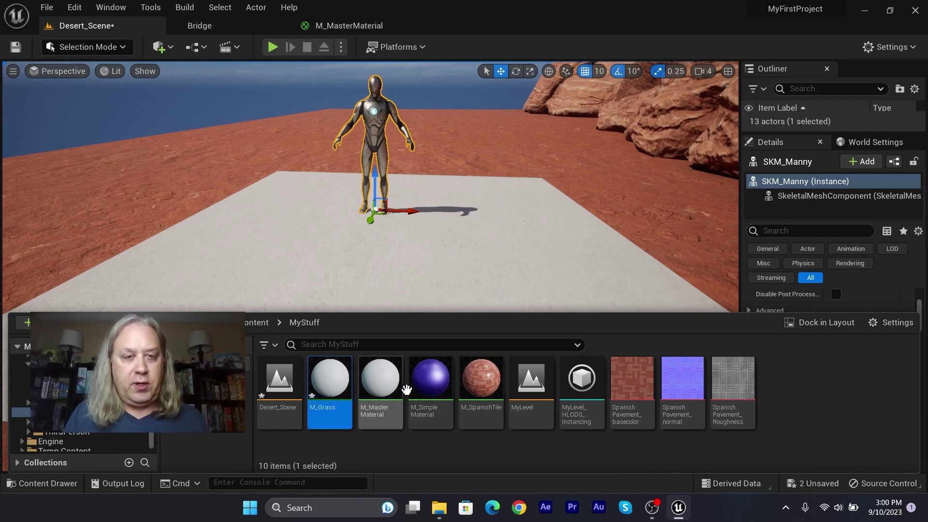
- Rename the M_Grass instance to MI_Grass
right_click(328, 382)
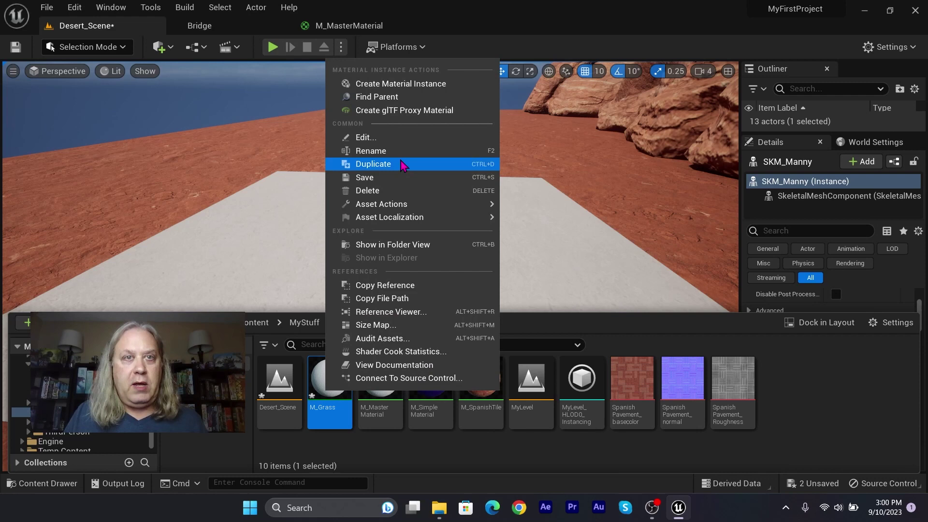
left_click(400, 151)
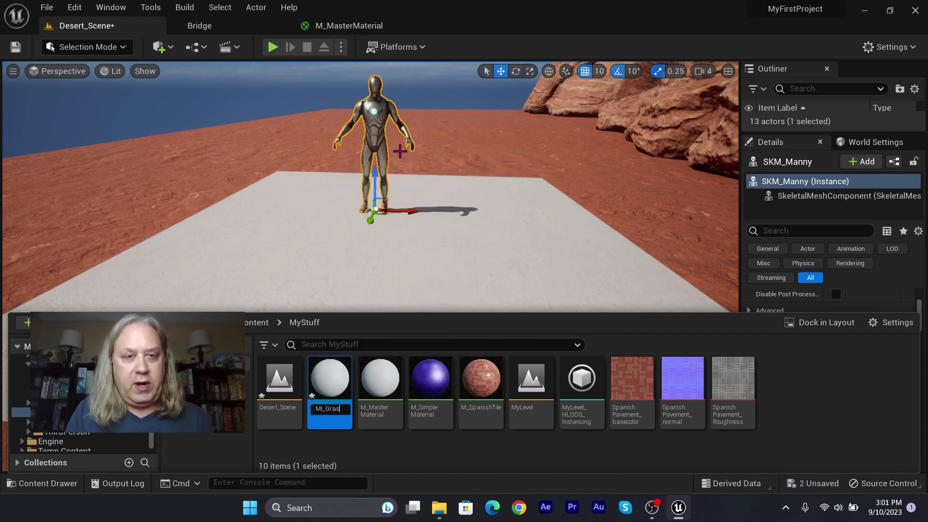
type("MI_Grass")
key("Return")
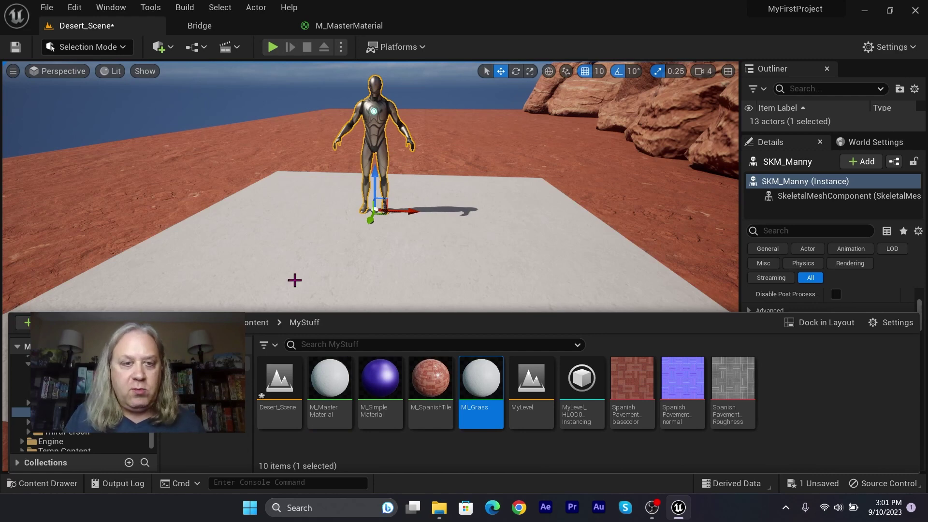
left_click(494, 449)
mouse_move(485, 424)
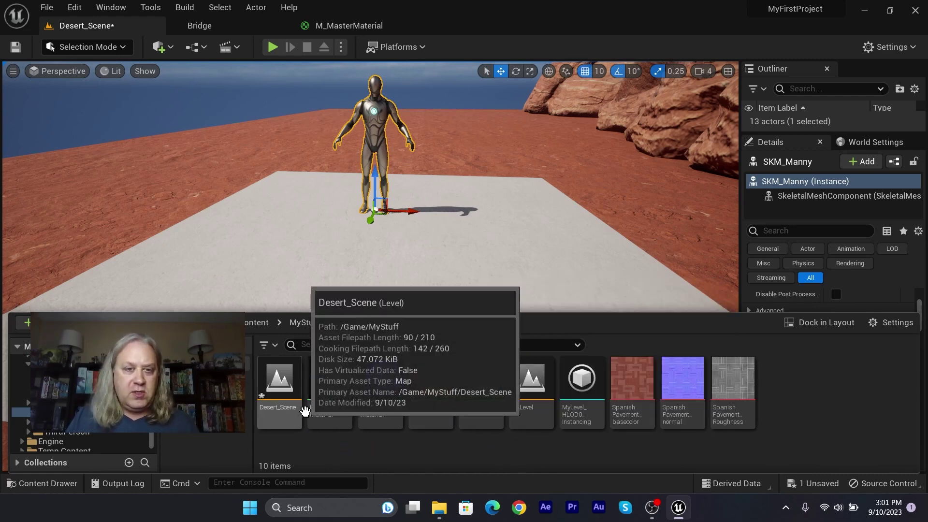
mouse_move(478, 406)
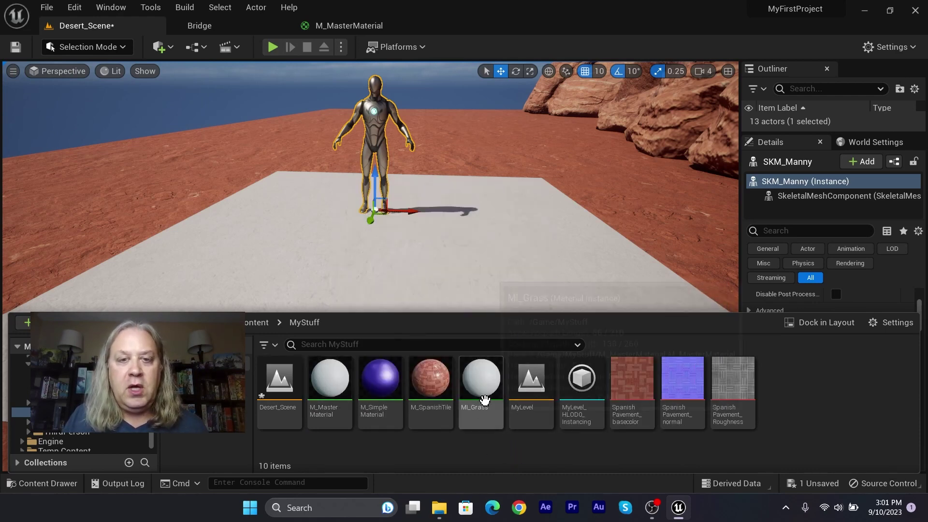
- Open MI_Grass and override Base Color Map with T_Ground_Grass_D
double_click(481, 387)
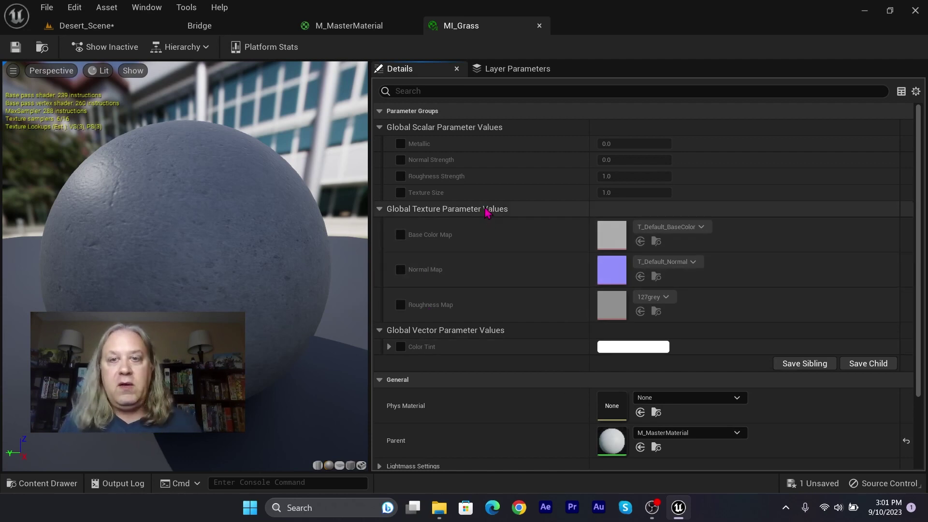
left_click(401, 234)
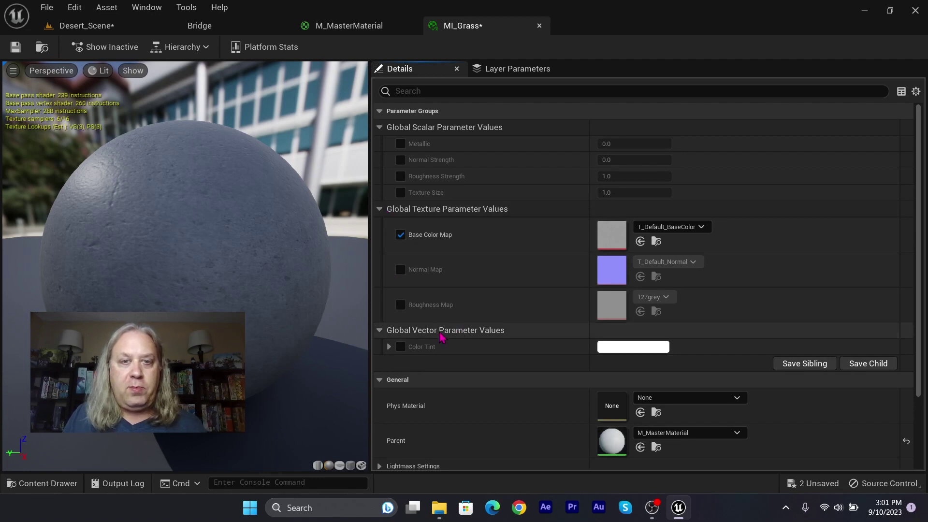
left_click(701, 227)
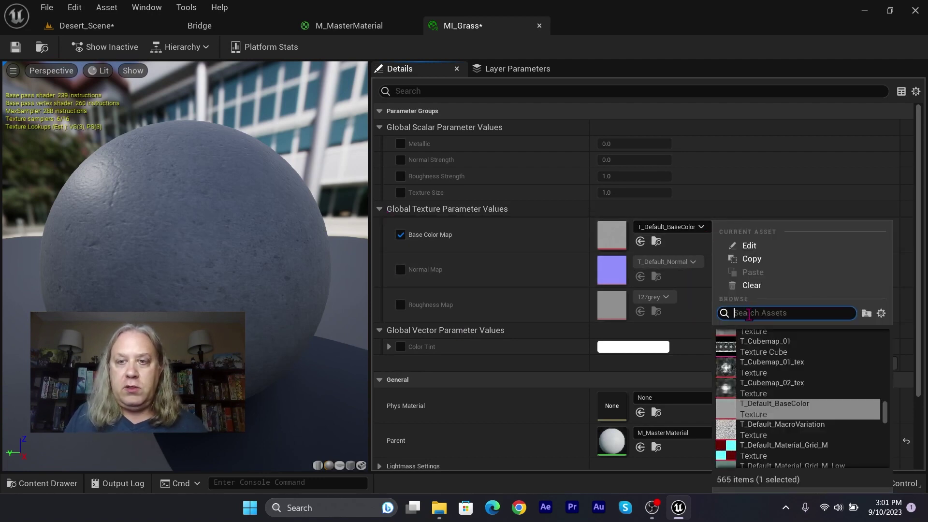
type("grsd")
key("BackSpace")
key("BackSpace")
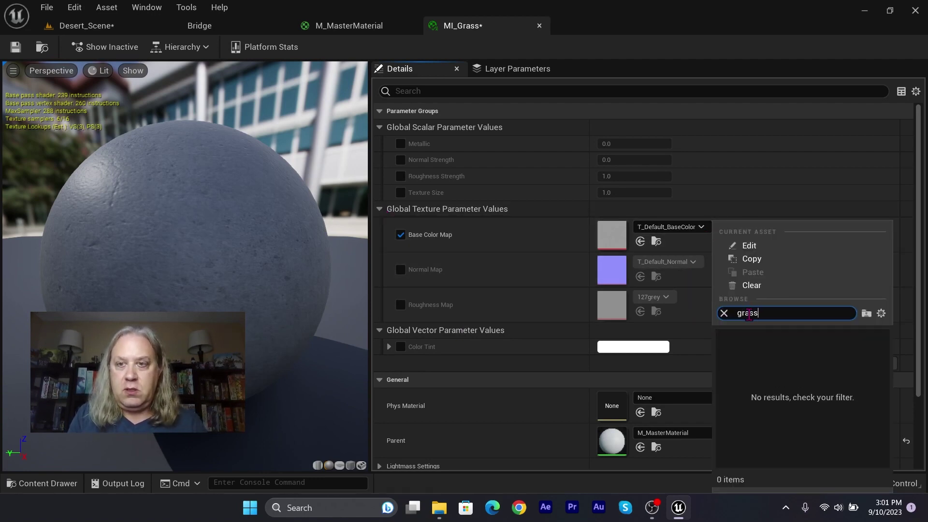
left_click(766, 337)
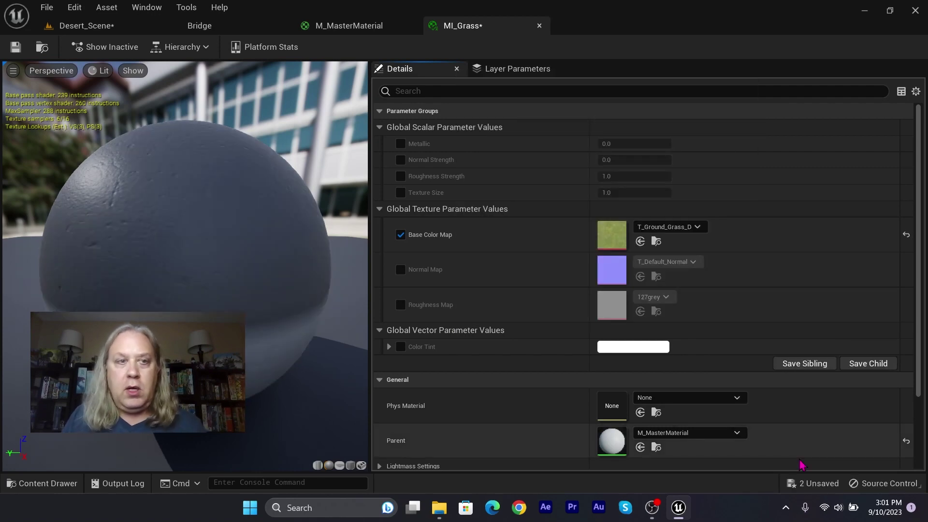
- Override the Normal Map parameter with T_Ground_Grass_N
left_click(400, 269)
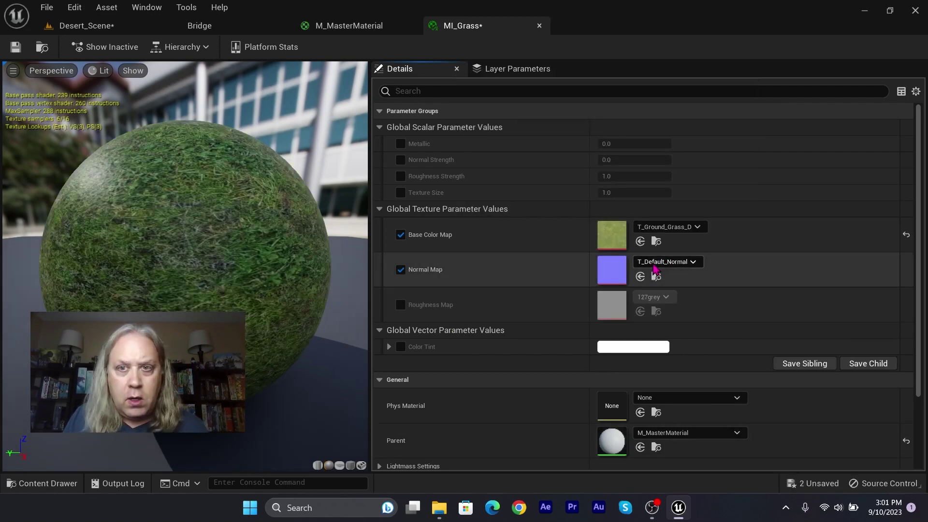
left_click(693, 261)
type("gras")
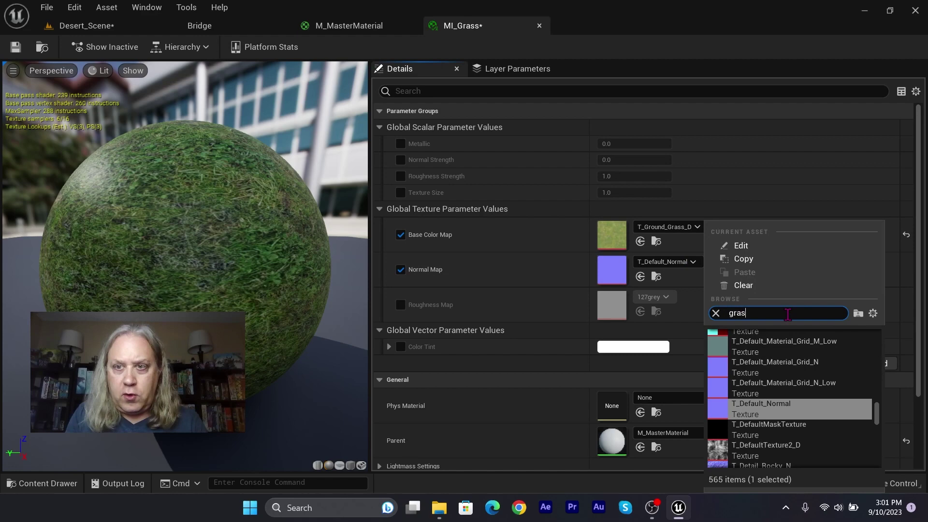
type("s")
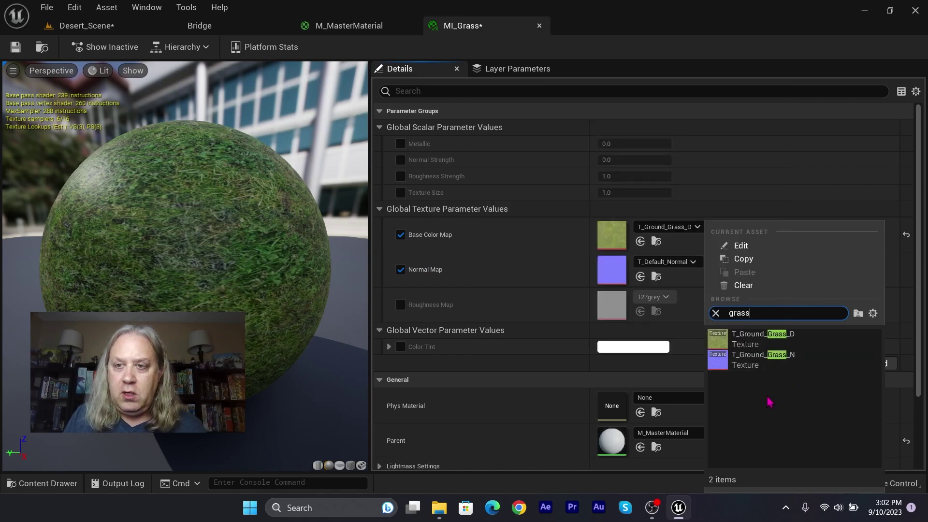
left_click(764, 360)
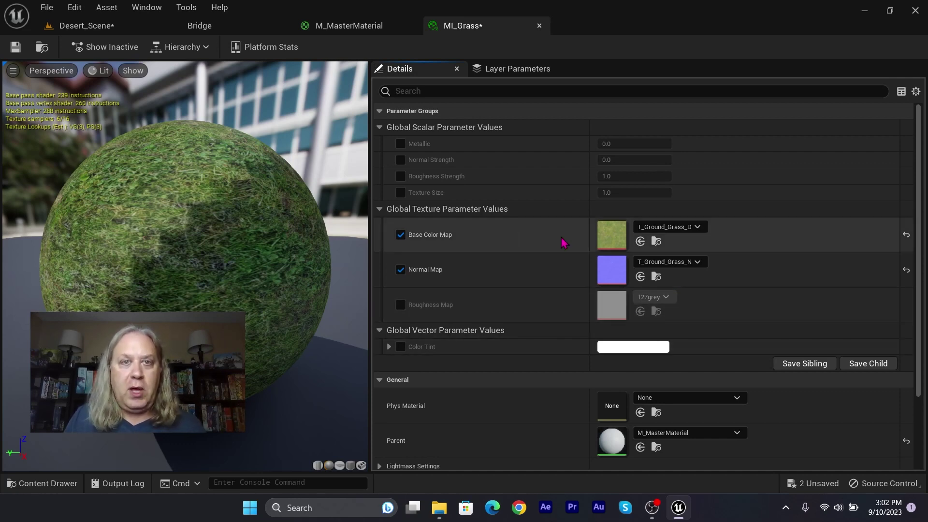
- Enable Roughness Strength at about 15.43 and Texture Size 1.0, then return to Desert_Scene
left_click(401, 176)
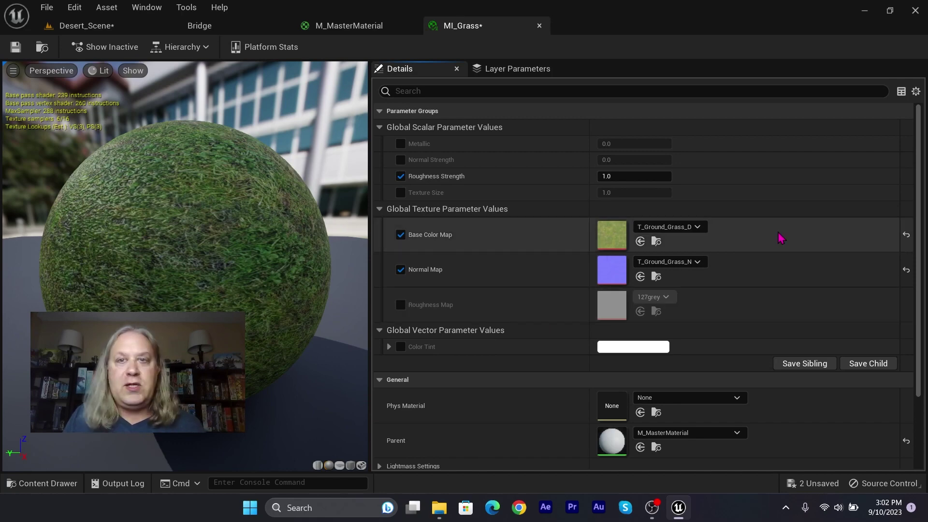
left_click_drag(612, 176, 655, 176)
left_click(400, 192)
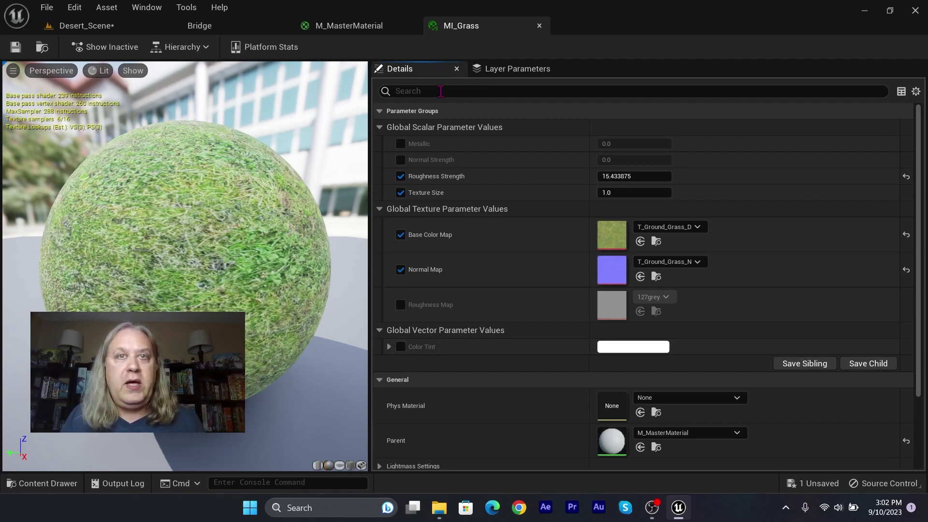
left_click(115, 25)
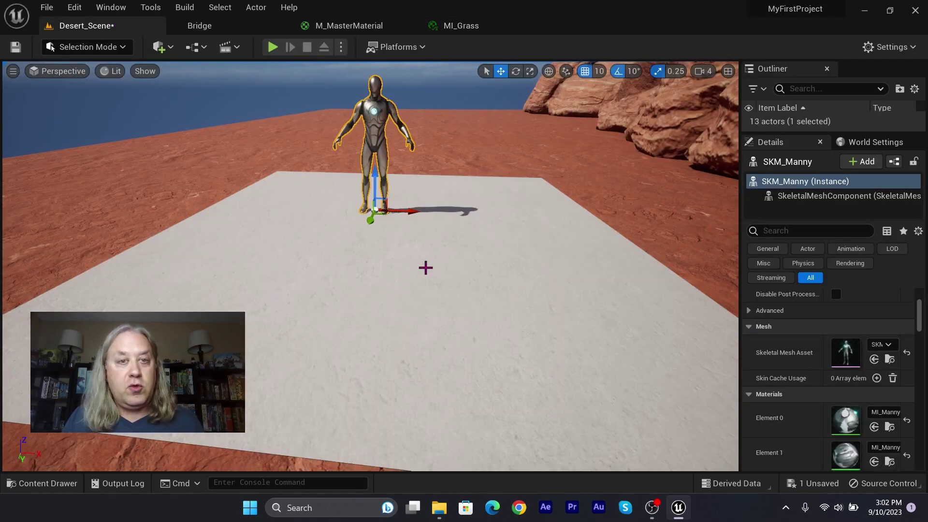
- Drag MI_Grass from the Content Drawer onto the floor plane and fly close to Manny
key("ctrl+space")
left_click_drag(481, 402, 392, 260)
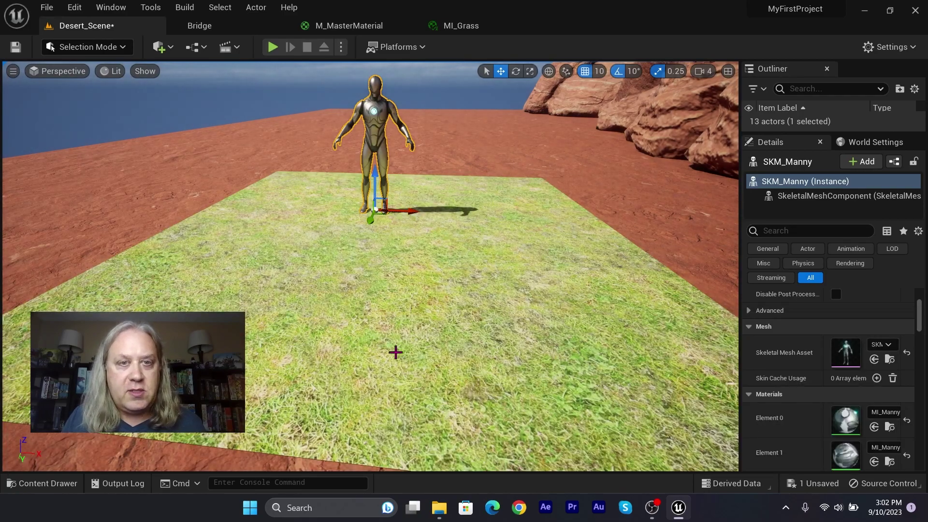
right_click_drag(395, 352, 274, 129)
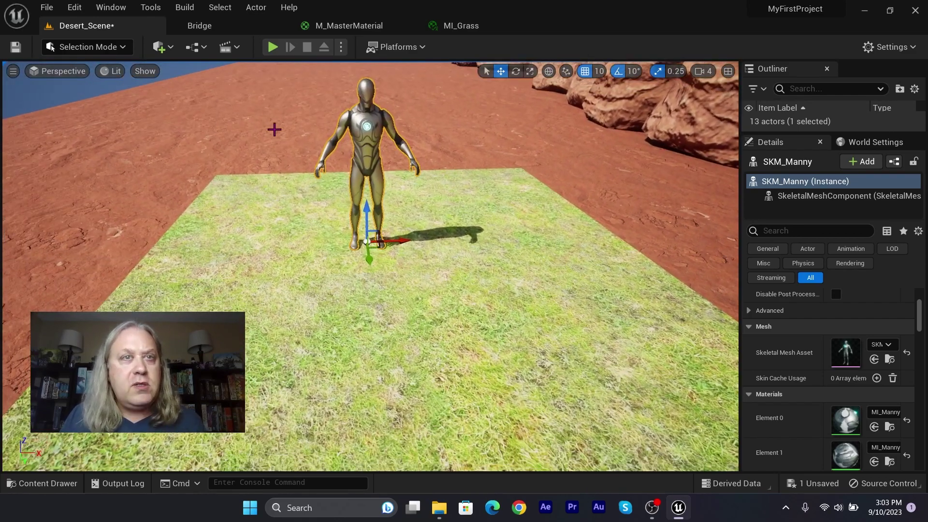
- Undock the MI_Grass tab into a floating window, close M_MasterMaterial, and return to Desert_Scene
left_click(450, 28)
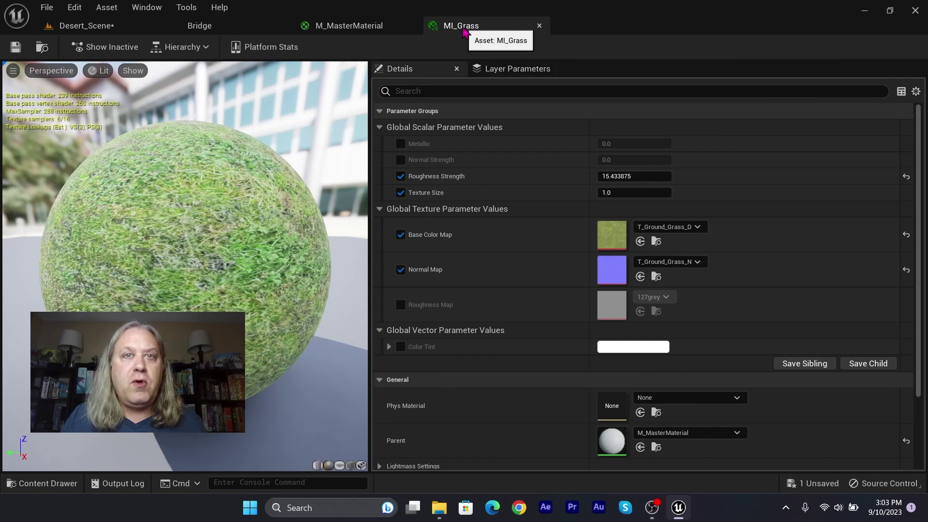
left_click_drag(461, 26, 529, 123)
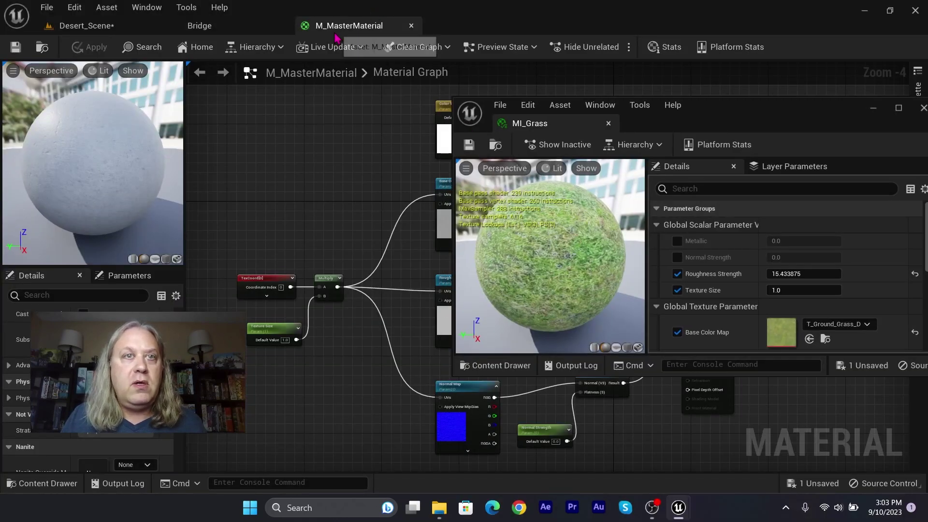
left_click(412, 26)
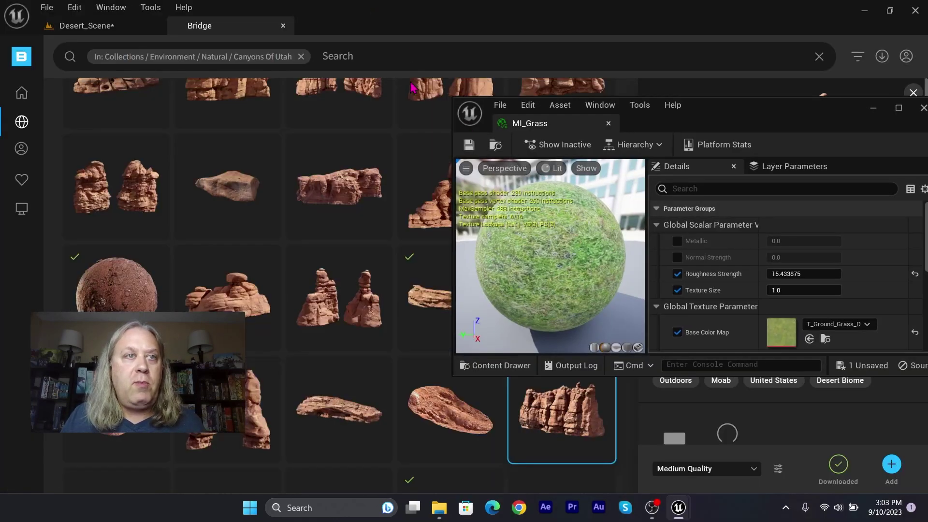
left_click(148, 20)
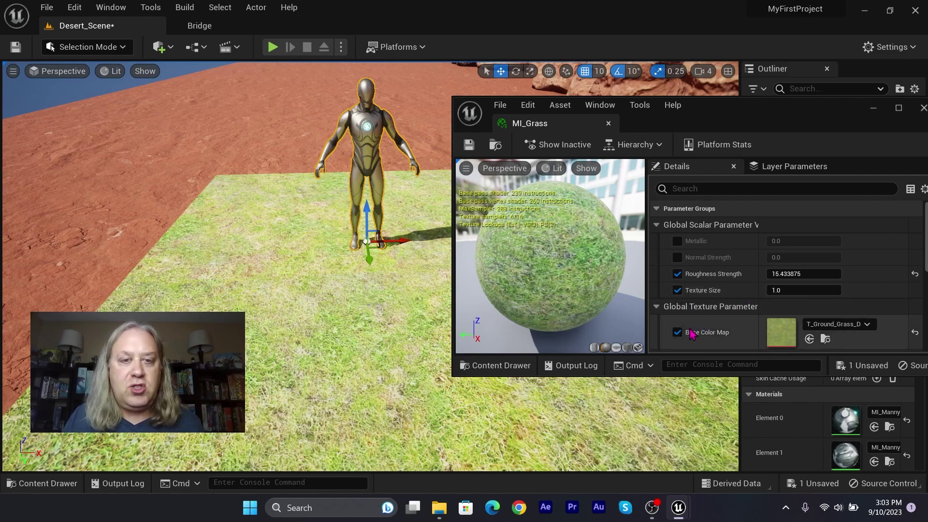
- Try Texture Size 0.5 on MI_Grass and check the grass tiling
left_click(774, 290)
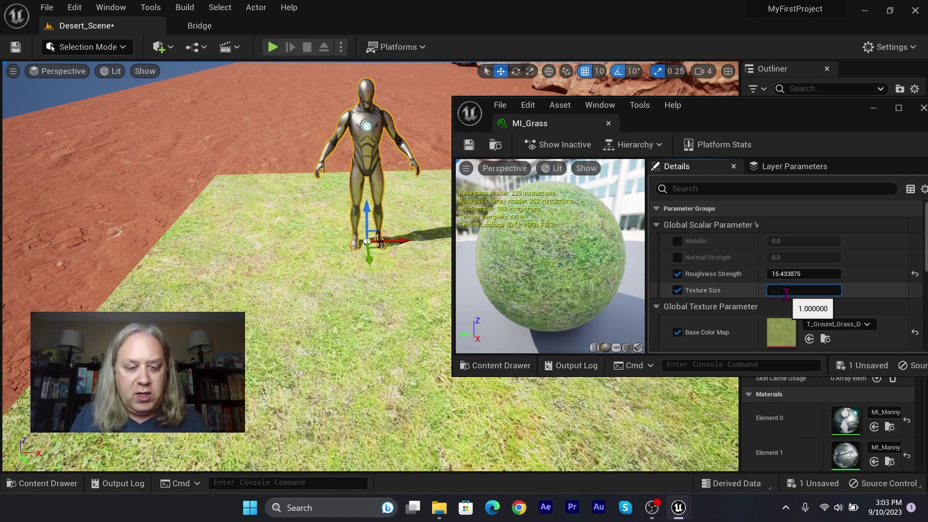
type(".5")
key("Return")
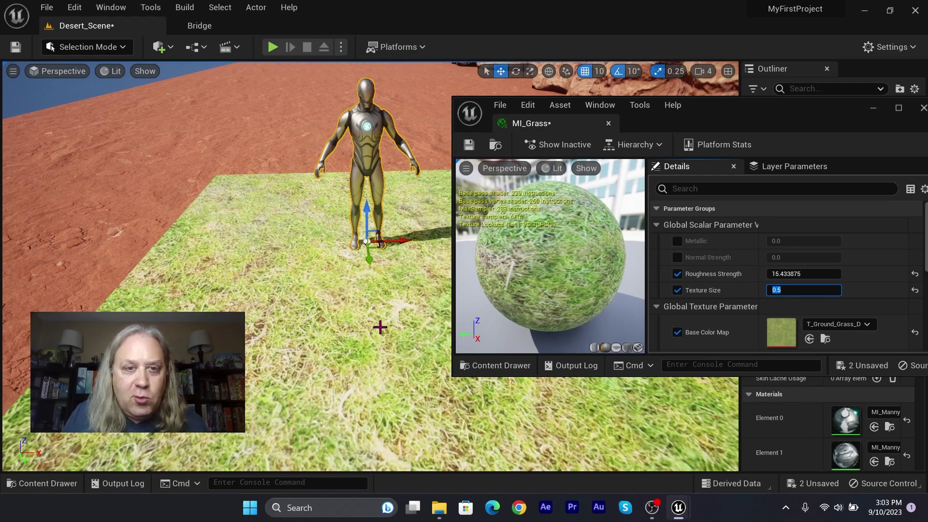
mouse_move(380, 327)
right_mouse_down()
mouse_move(380, 353)
mouse_move(380, 314)
mouse_move(380, 329)
right_mouse_up()
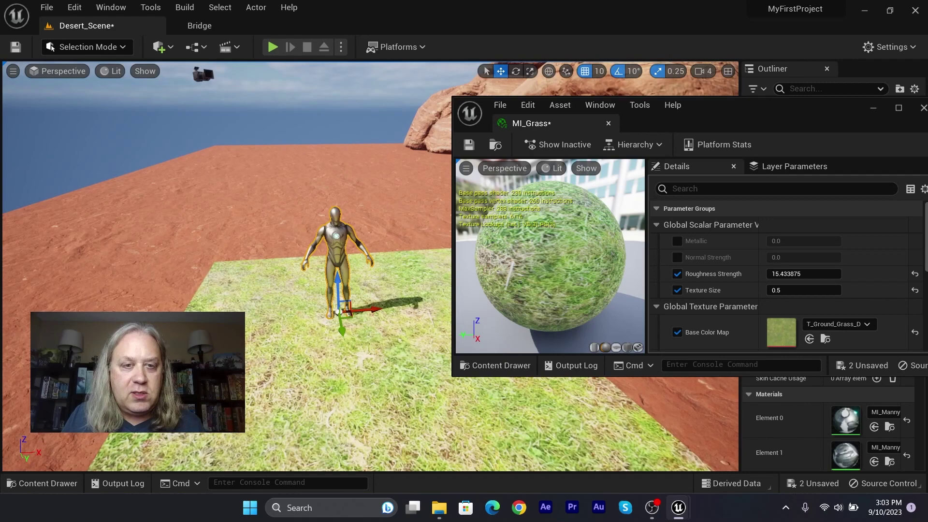
- Set Roughness Strength to 5.0 and Texture Size to 0.3, viewing the retiled floor
left_click(800, 274)
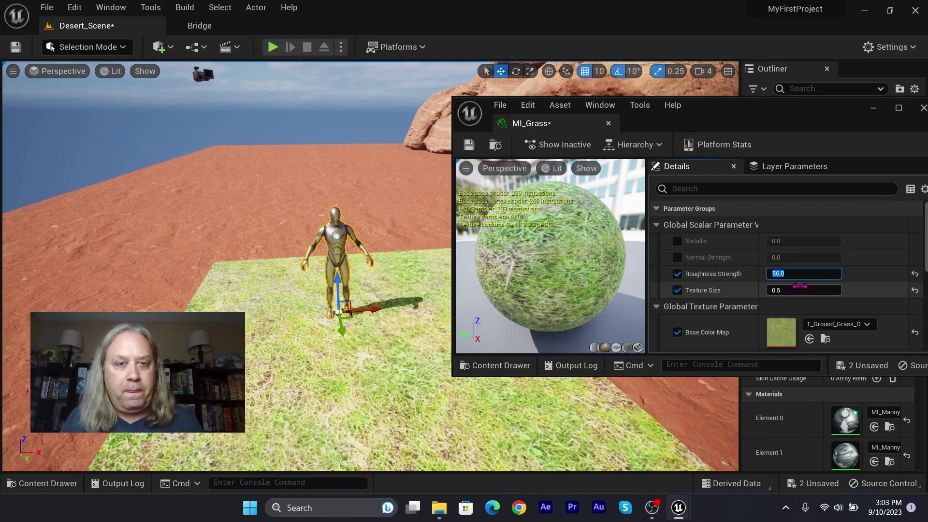
type("5")
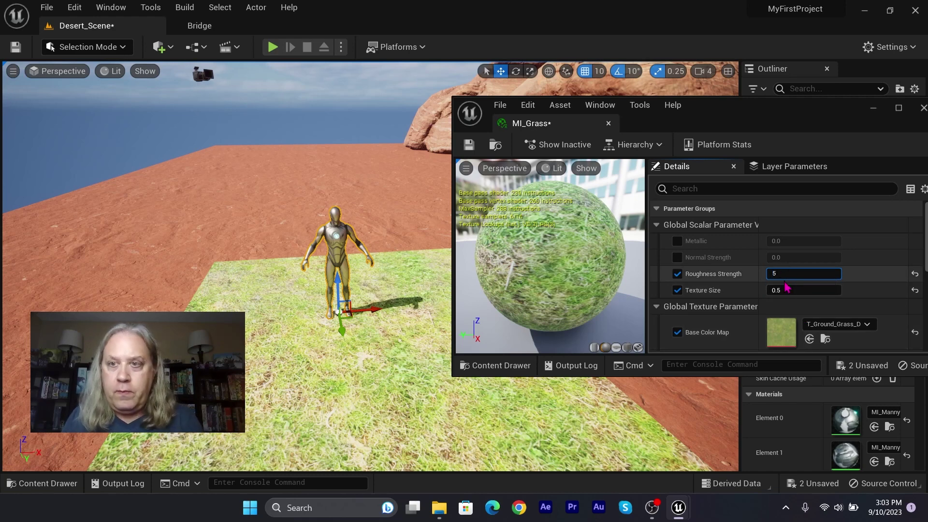
key("Tab")
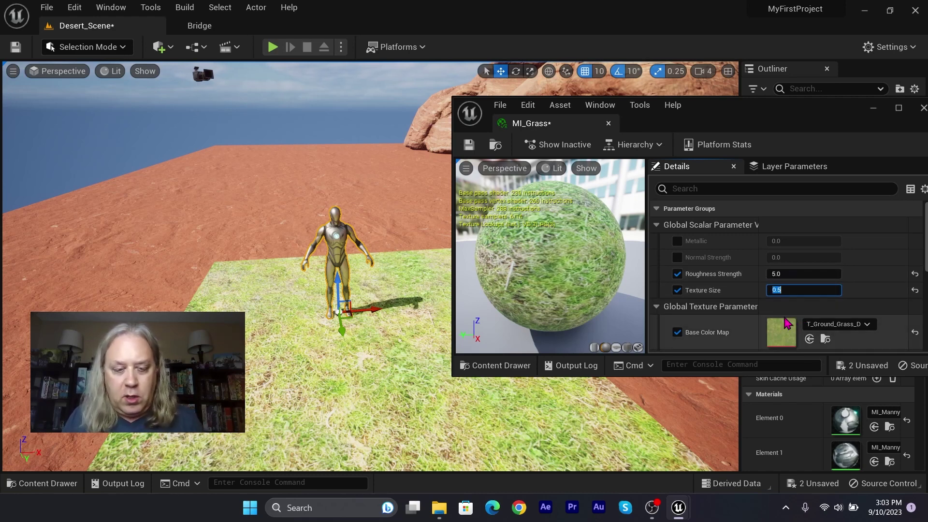
type(".3")
key("Return")
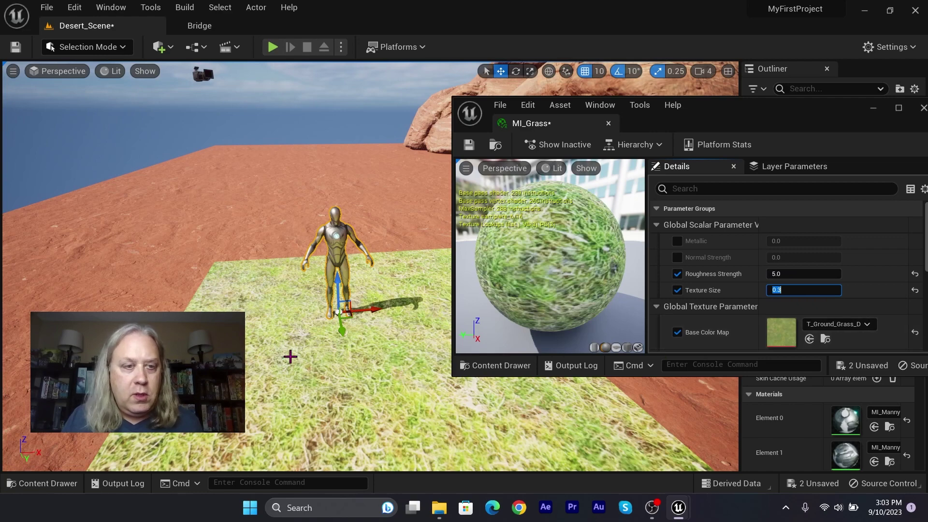
mouse_move(290, 356)
right_mouse_down()
mouse_move(290, 381)
mouse_move(290, 365)
right_mouse_up()
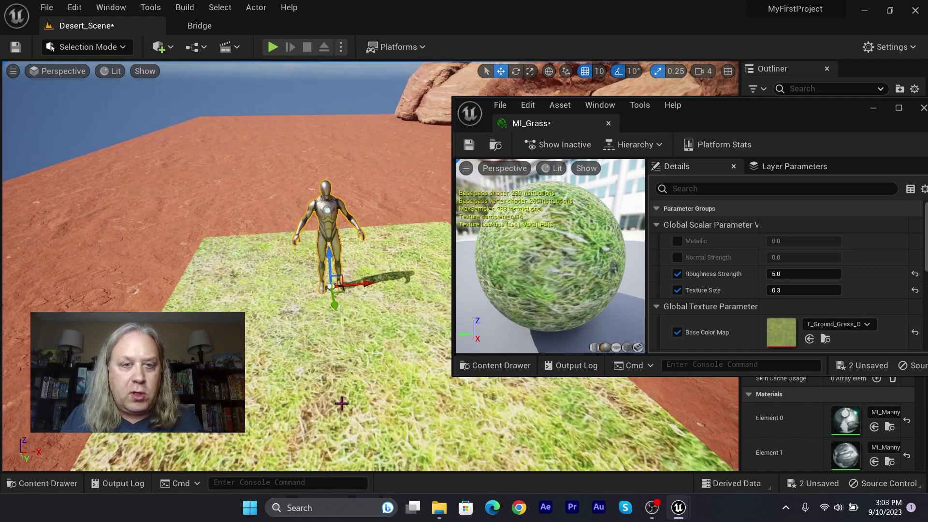
- Set Texture Size to 3.0 and fly the camera closer to the character
left_click(804, 290)
type("3")
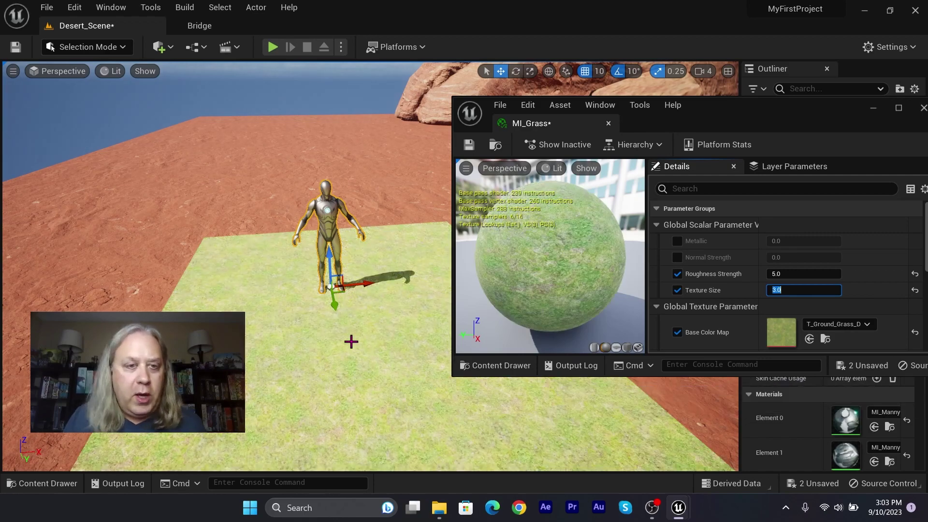
right_click_drag(352, 338, 329, 392)
key("w")
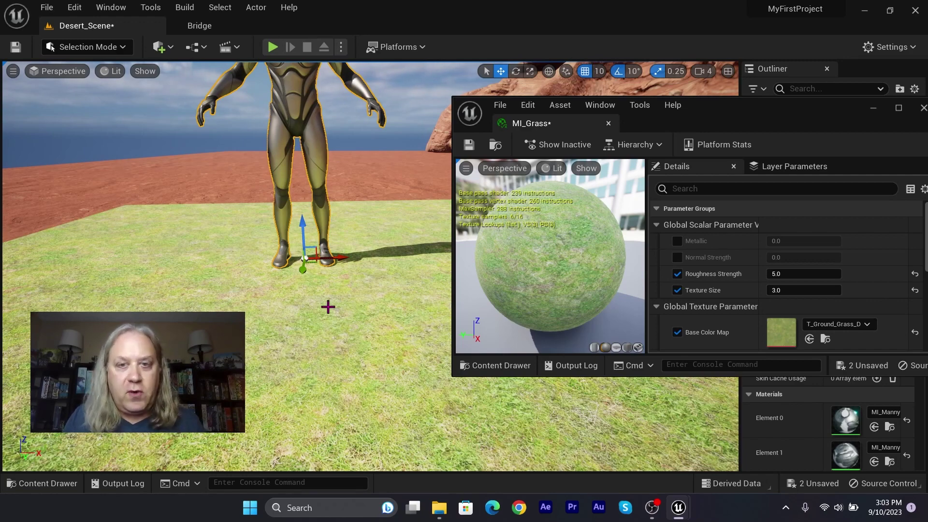
mouse_move(327, 306)
right_mouse_down()
mouse_move(339, 307)
mouse_move(324, 306)
right_mouse_up()
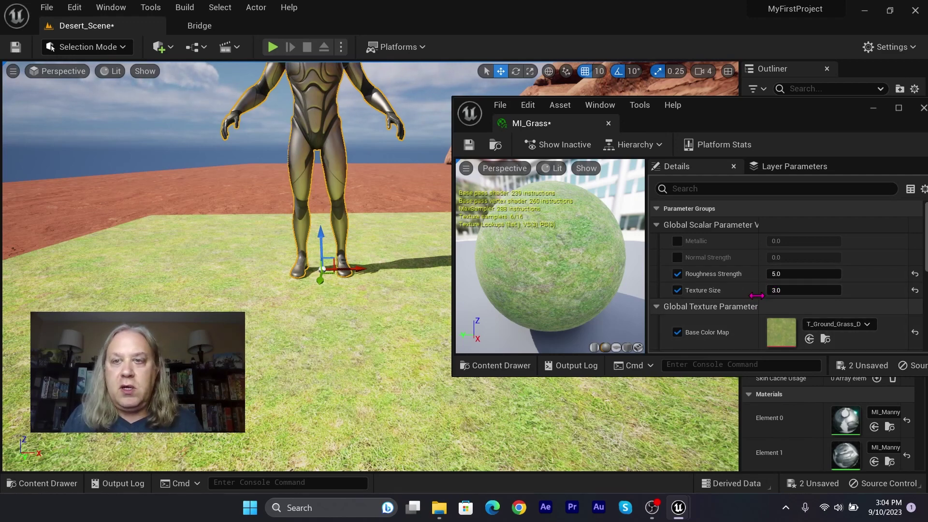
scroll(731, 296, "down", 1)
scroll(730, 296, "down", 2)
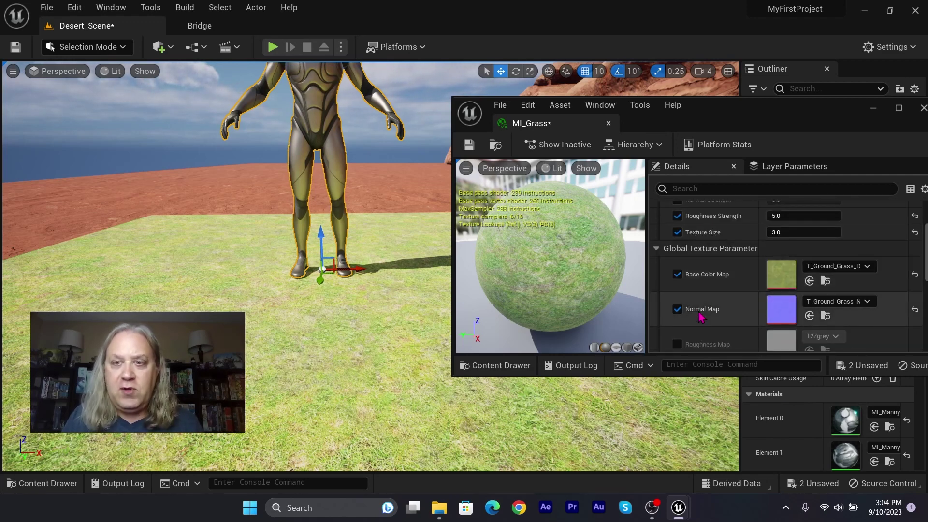
scroll(729, 293, "down", 2)
scroll(727, 290, "down", 1)
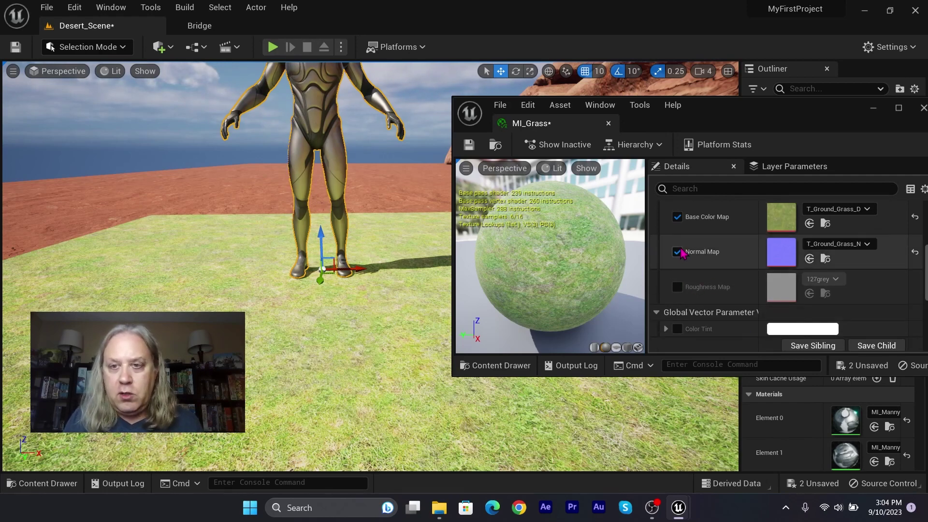
scroll(725, 288, "down", 4)
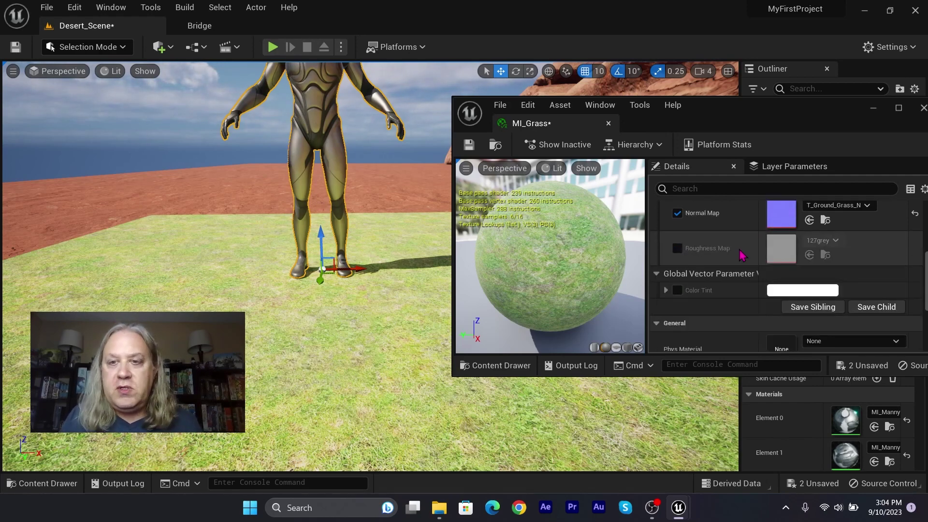
scroll(732, 290, "down", 2)
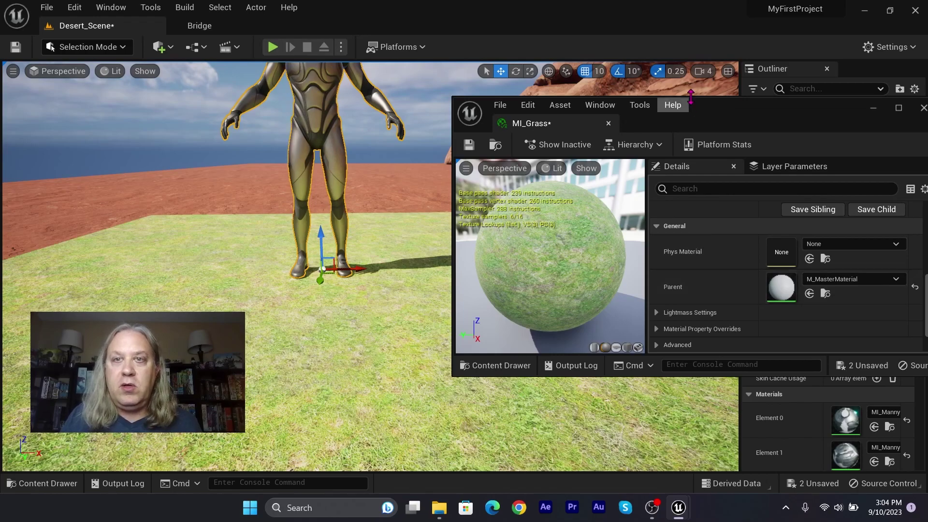